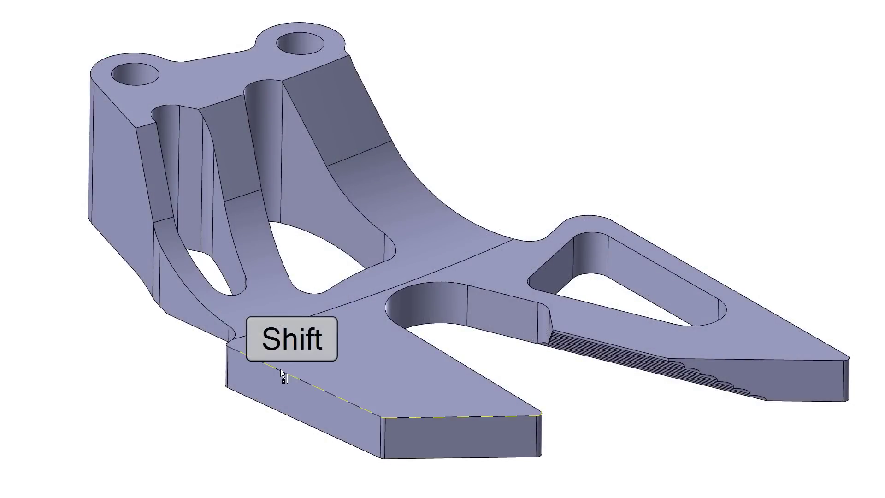
Step: Shift-chain the jaw part's tangent front, right-hand and remaining outer top edges into one loop
left_click(281, 368, "shift")
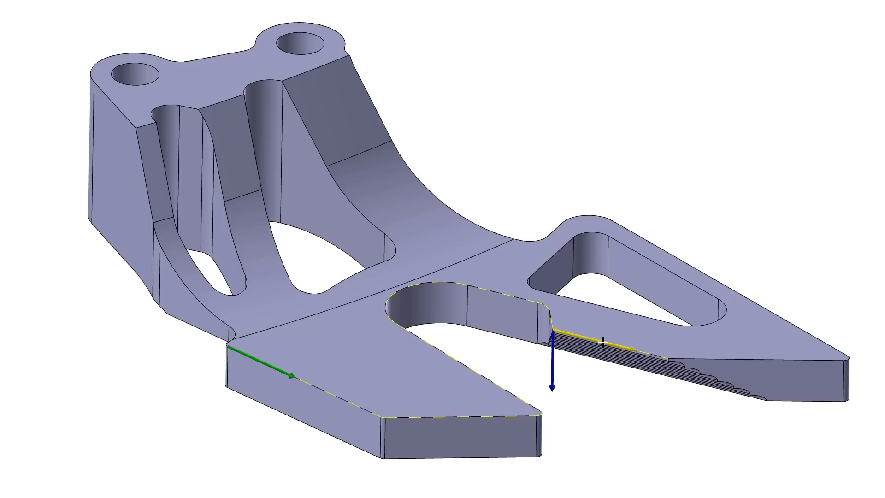
left_click(558, 336)
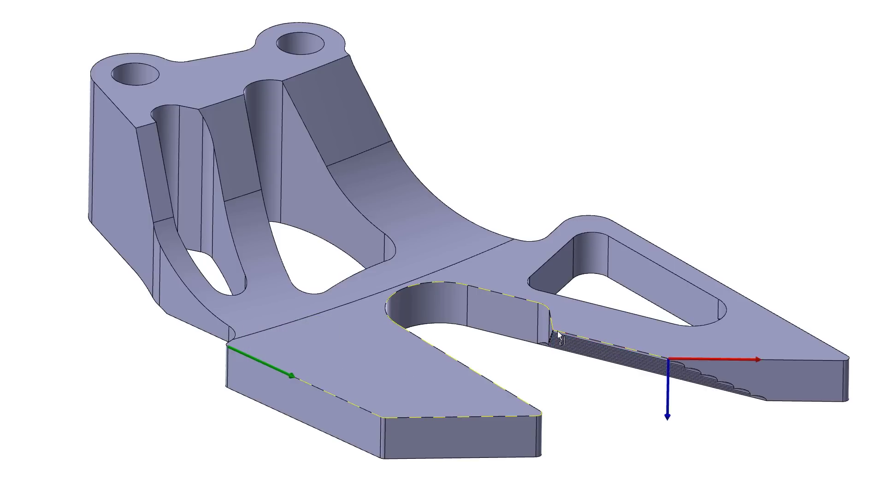
left_click(705, 360, "shift")
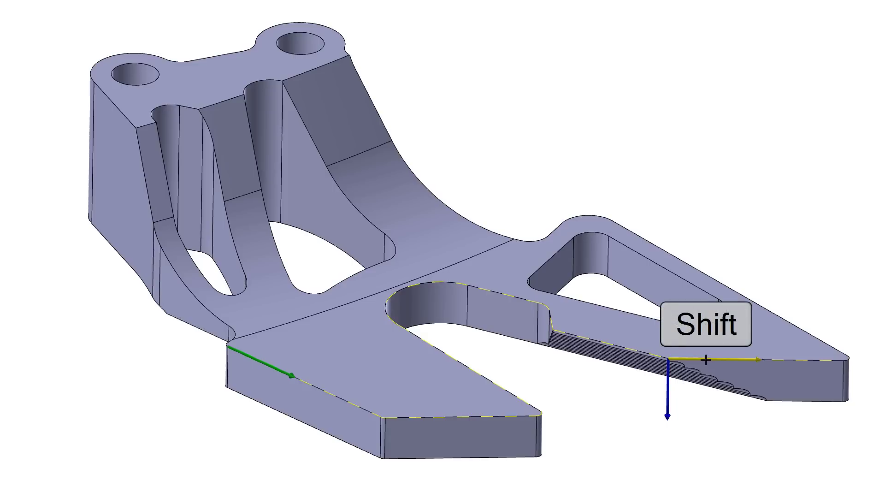
left_click(668, 359, "shift")
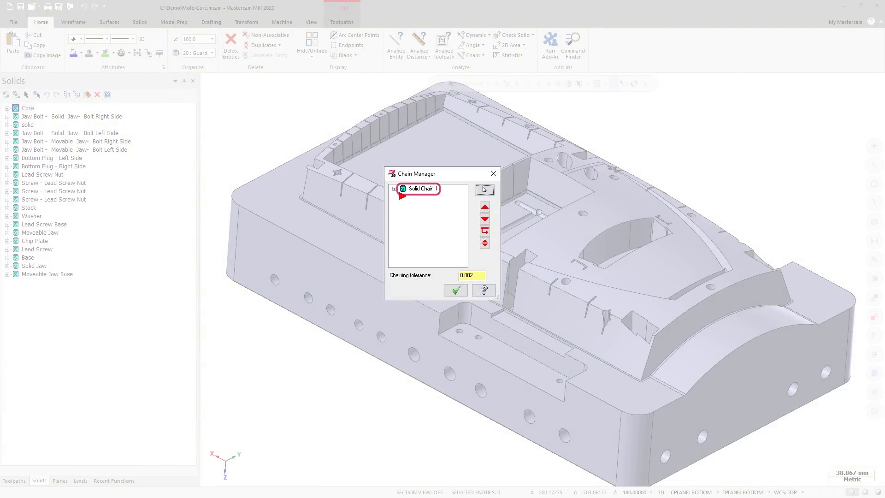
Step: Bring up the context menu for Solid Chain 1 in the Chain Manager
right_click(422, 189)
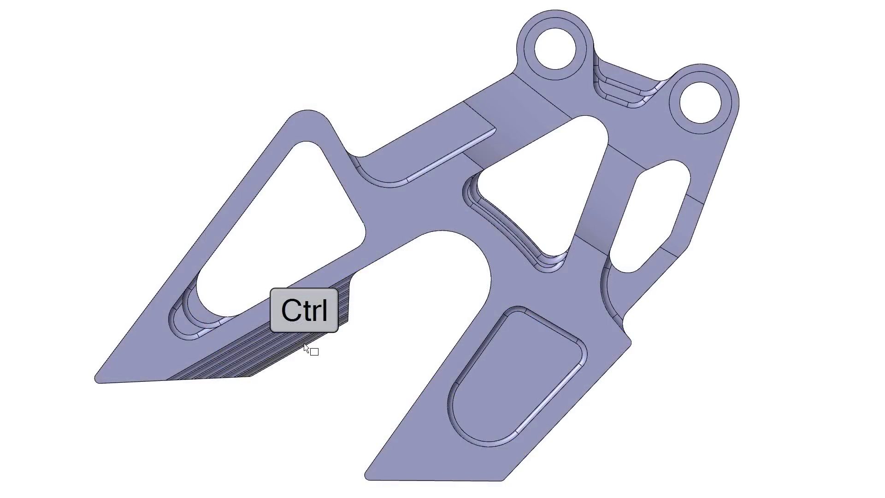
Step: Ctrl-click a wall face on the bracket part to select every matching wall face
left_click(306, 348, "ctrl")
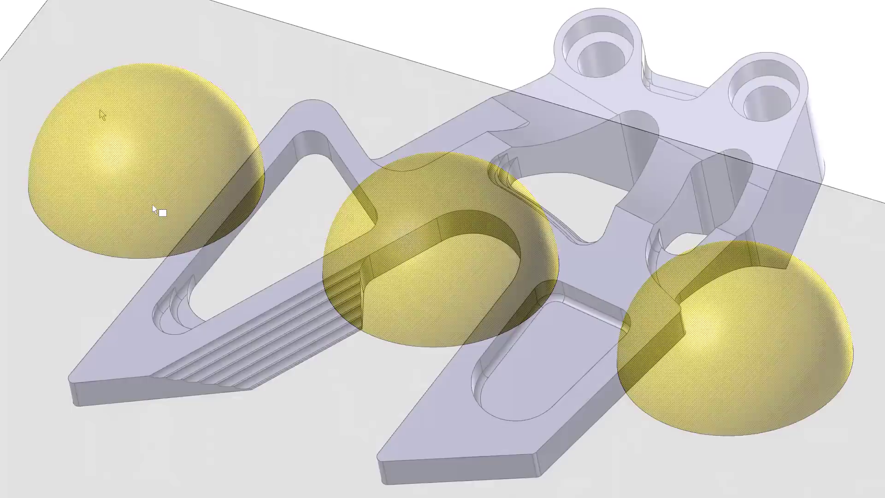
Step: Window-select the geometry for the Solid Chain 1 single-edge comparison
left_click_drag(43, 229, 403, 423)
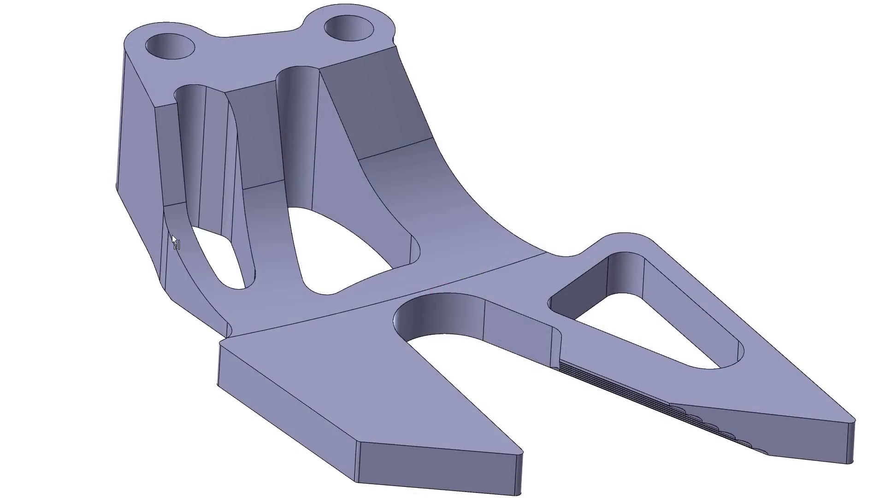
Step: Chain from the jaw part's upper corner edge along the rounded slot edge
left_click(330, 7)
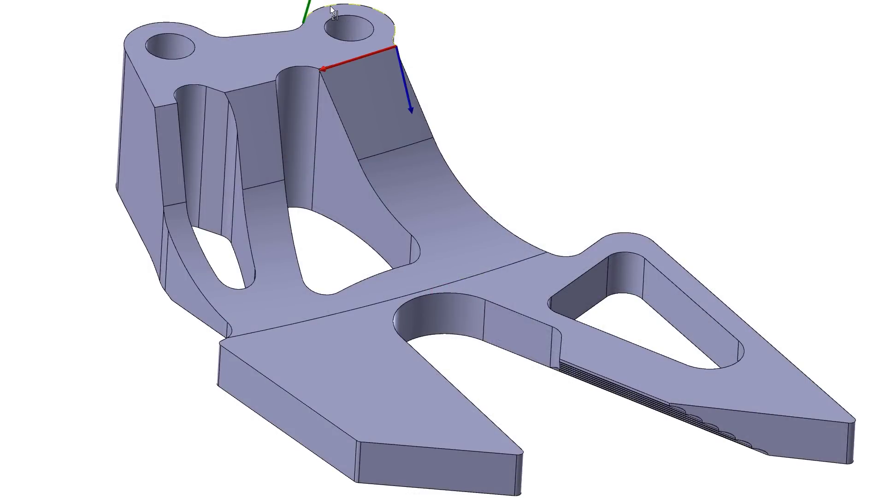
left_click(403, 307)
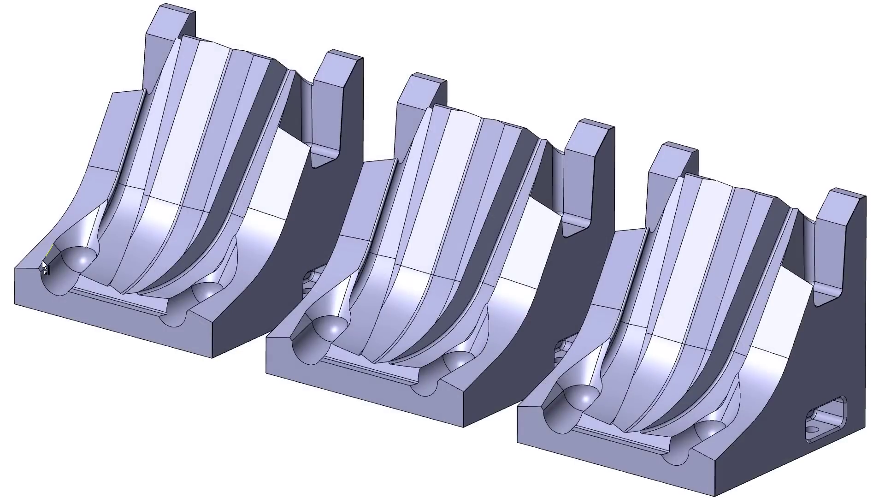